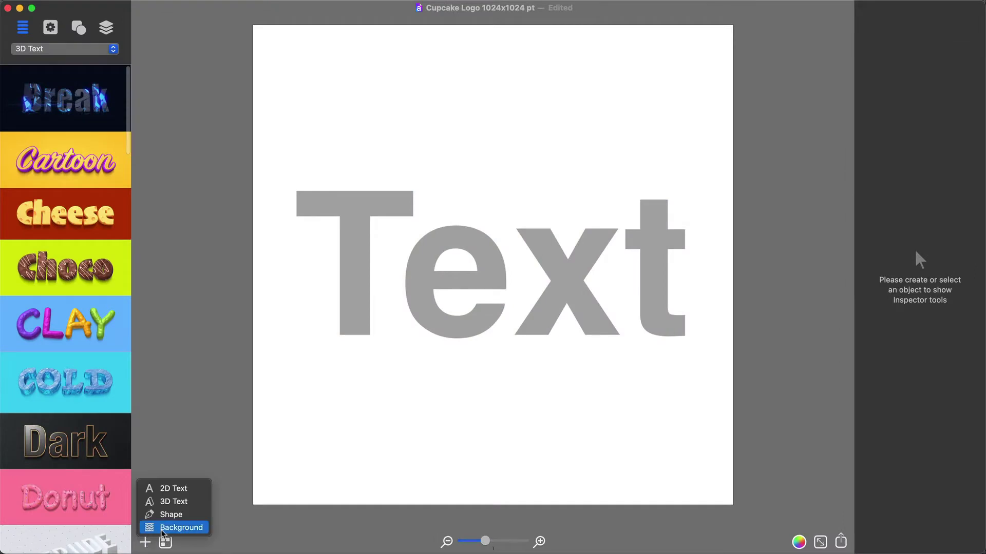
- Add a background and give the wavy badge a solid orange fill from the Colors panel
left_click(181, 527)
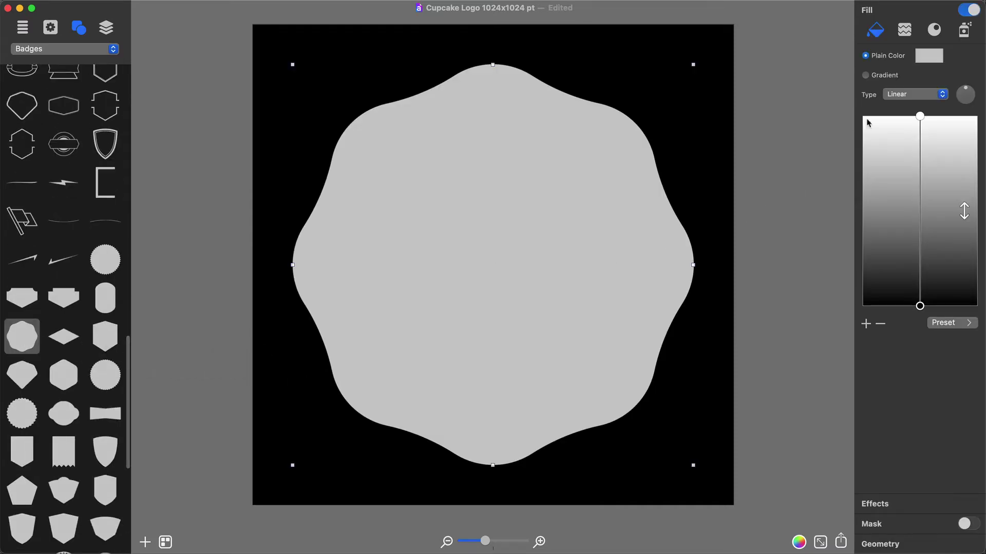
left_click(866, 76)
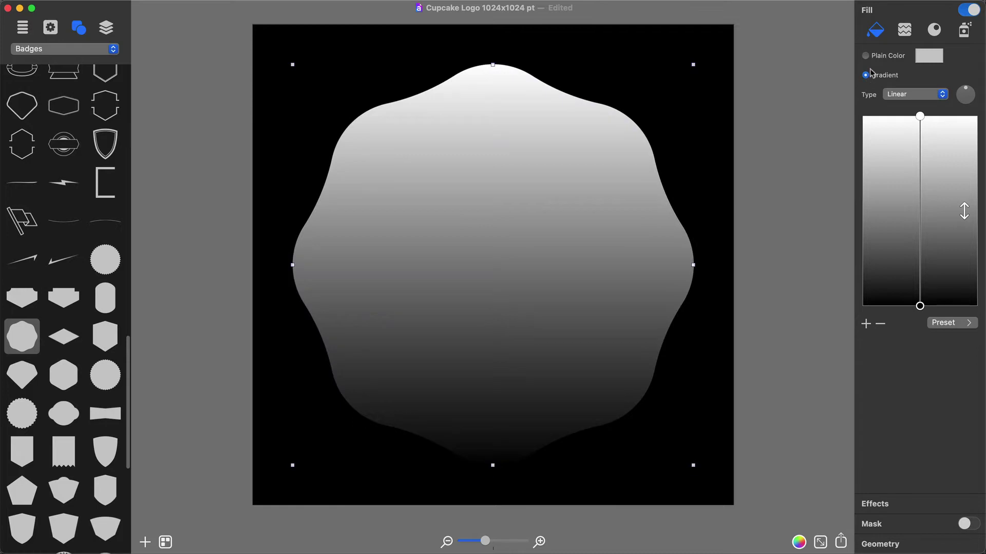
left_click(865, 57)
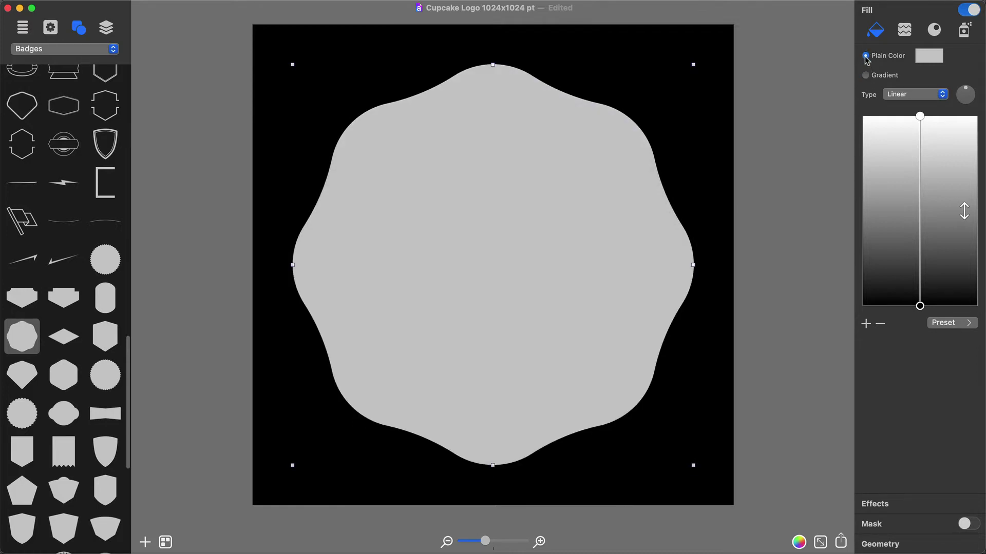
left_click(930, 57)
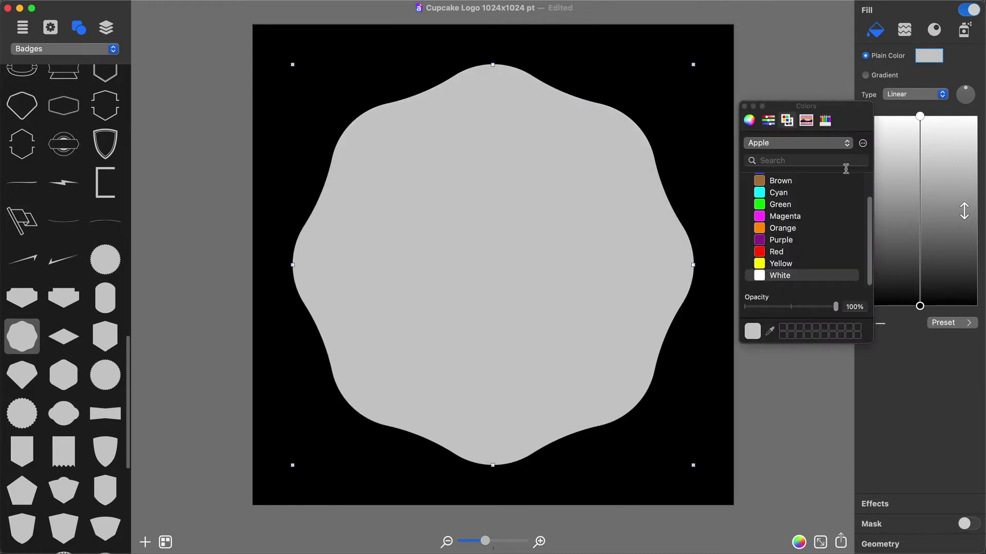
left_click(785, 229)
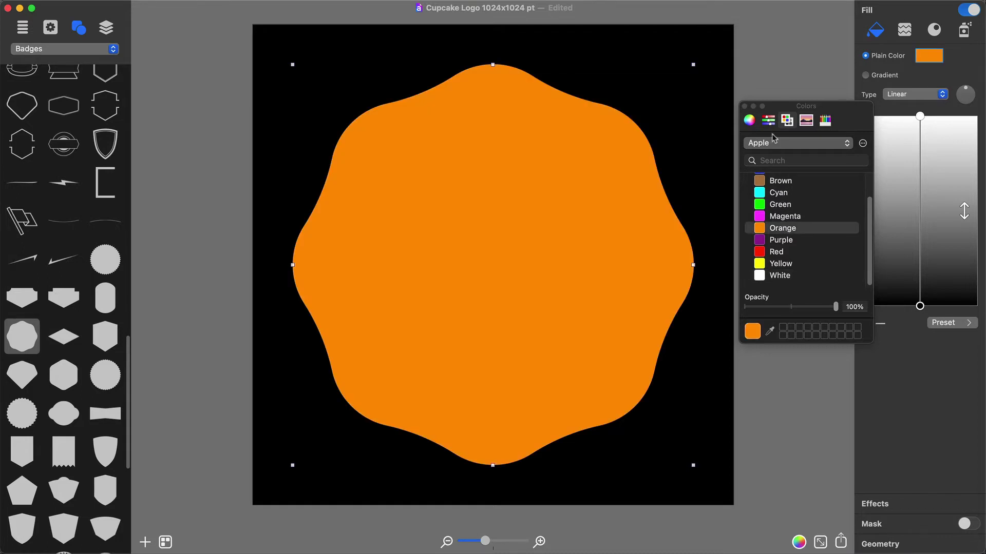
left_click(744, 106)
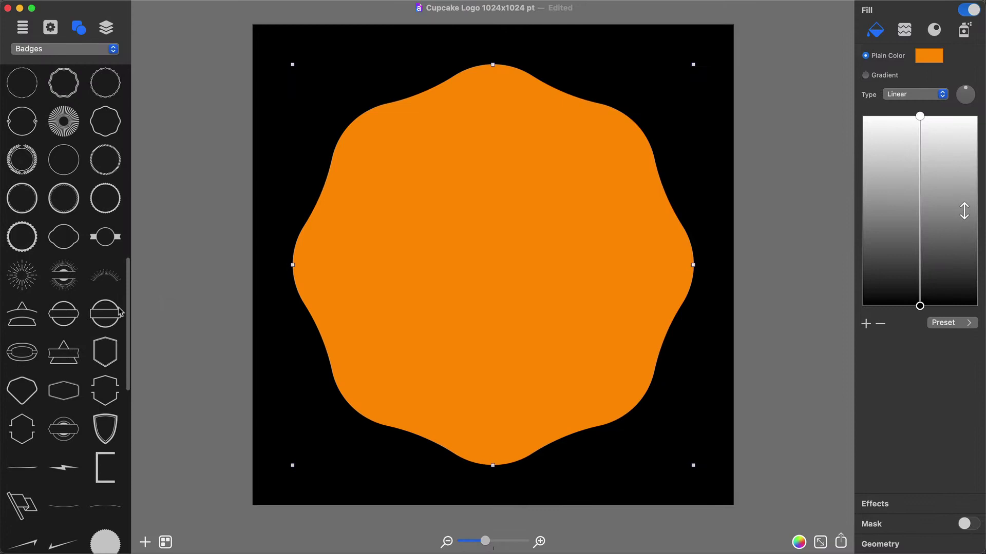
- Place the sunburst rays on the badge, colour them orange and lower their saturation to pale
left_click_drag(21, 275, 499, 267)
left_click(929, 57)
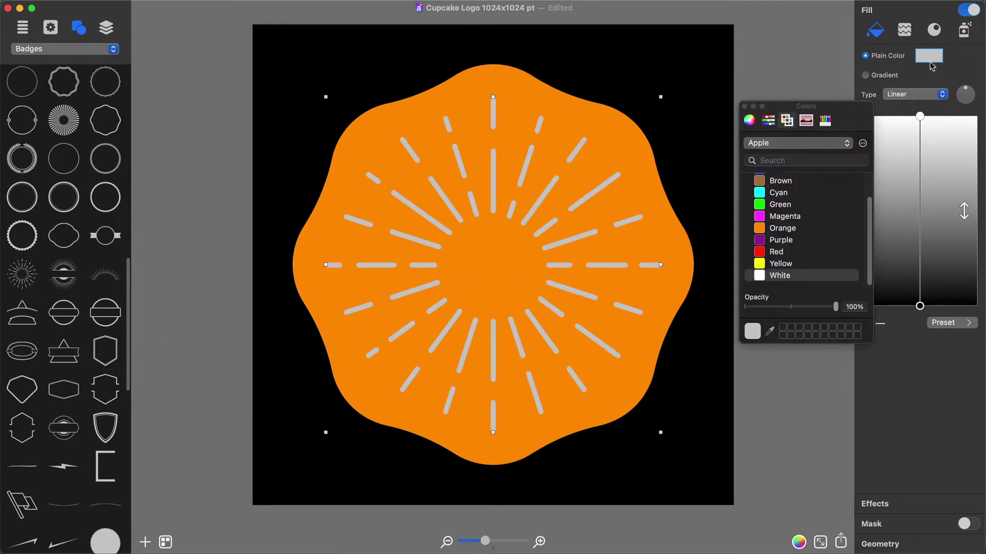
left_click(788, 229)
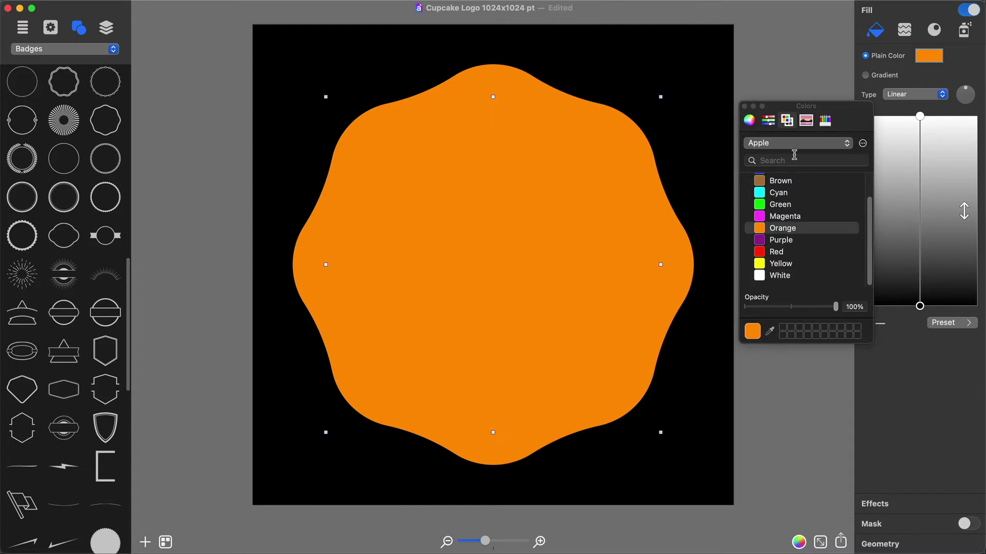
left_click(769, 123)
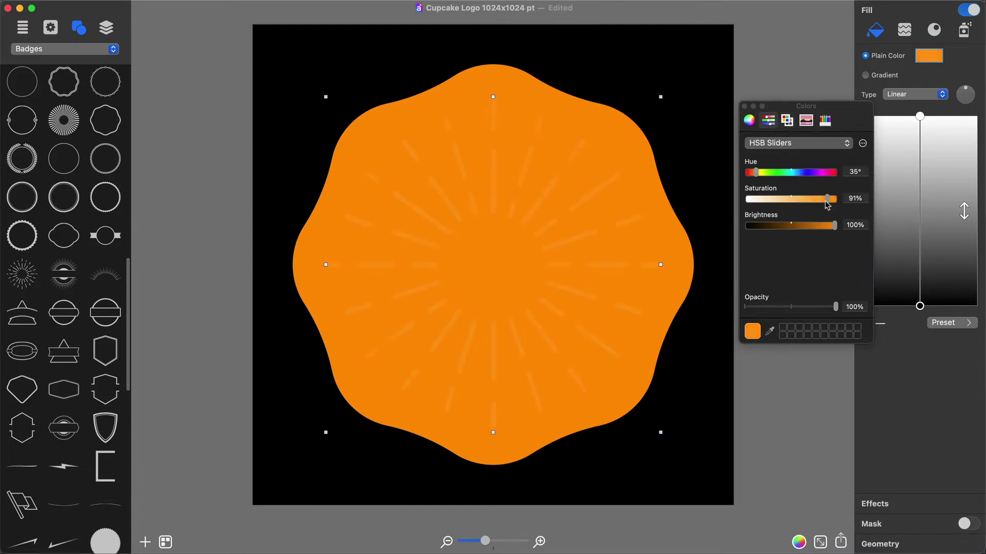
left_click_drag(833, 199, 822, 199)
left_click(775, 258)
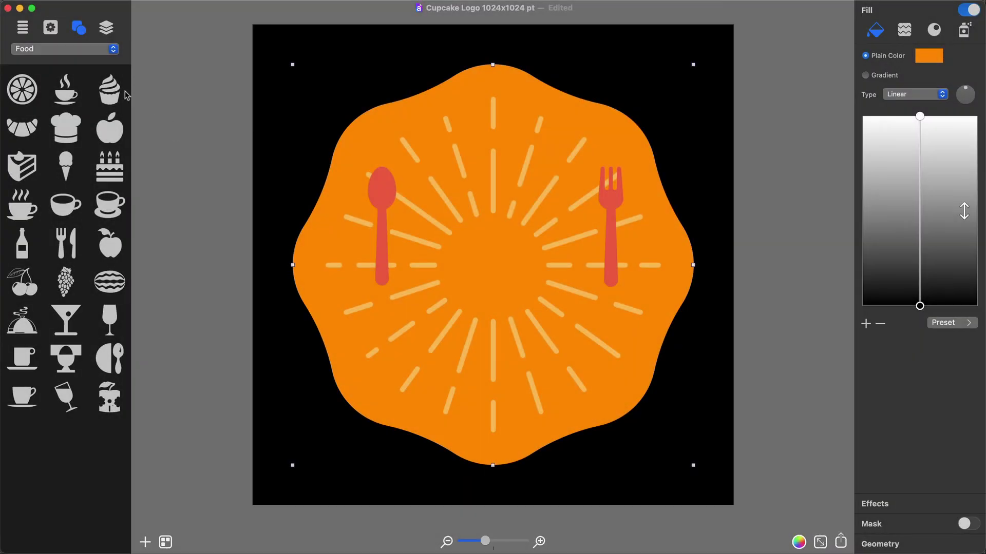
- Add a cupcake, delete its cup and colour the remaining frosting red EF6645
left_click_drag(112, 91, 443, 291)
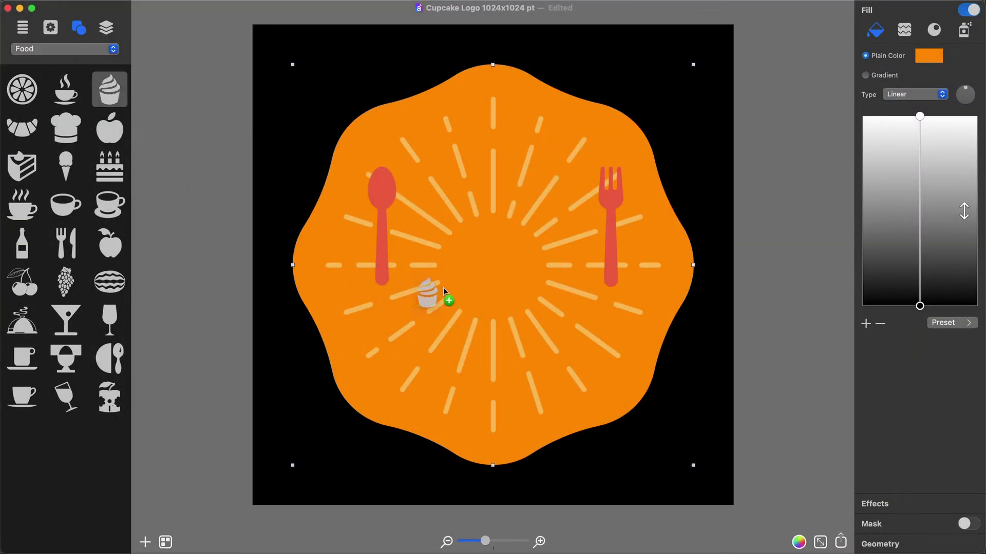
left_click_drag(492, 268, 495, 271)
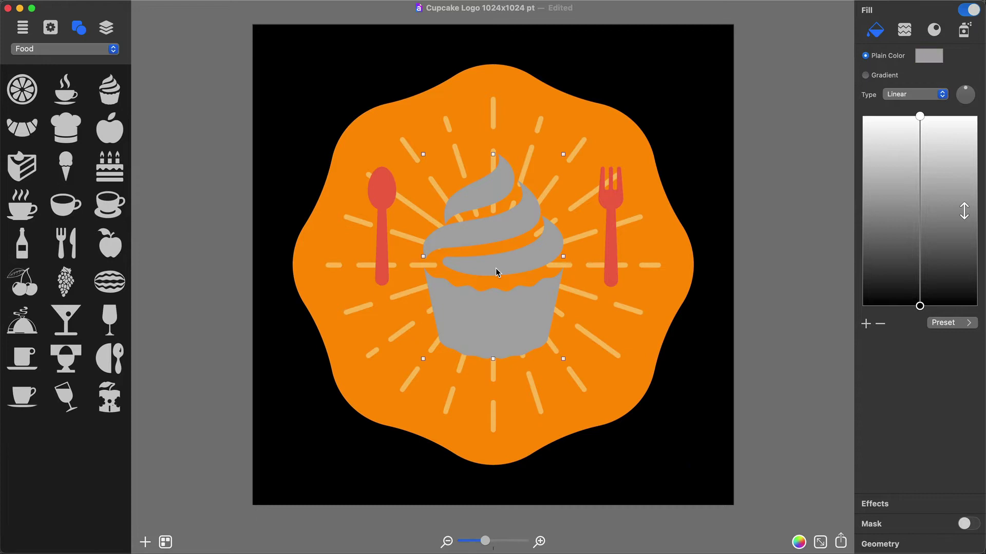
double_click(496, 269)
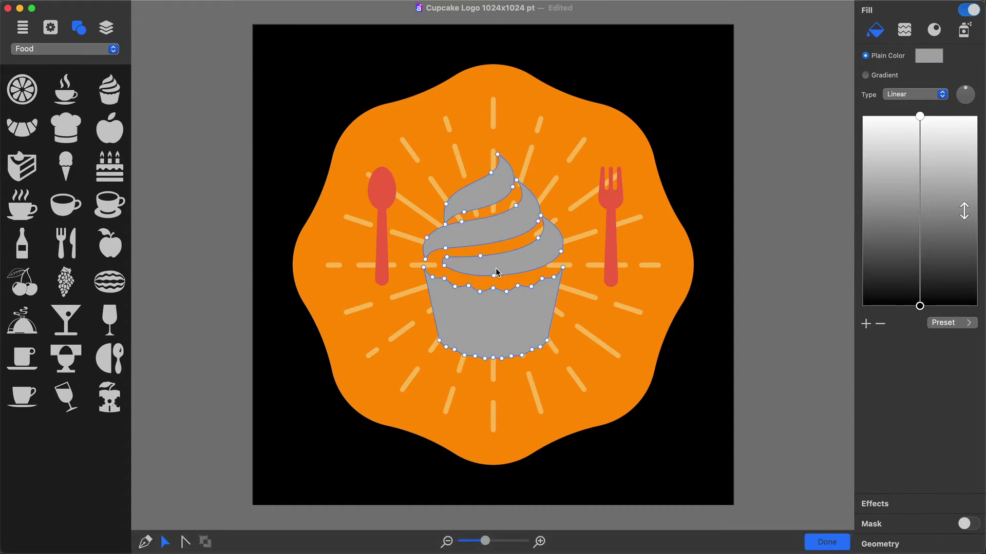
left_click(494, 313)
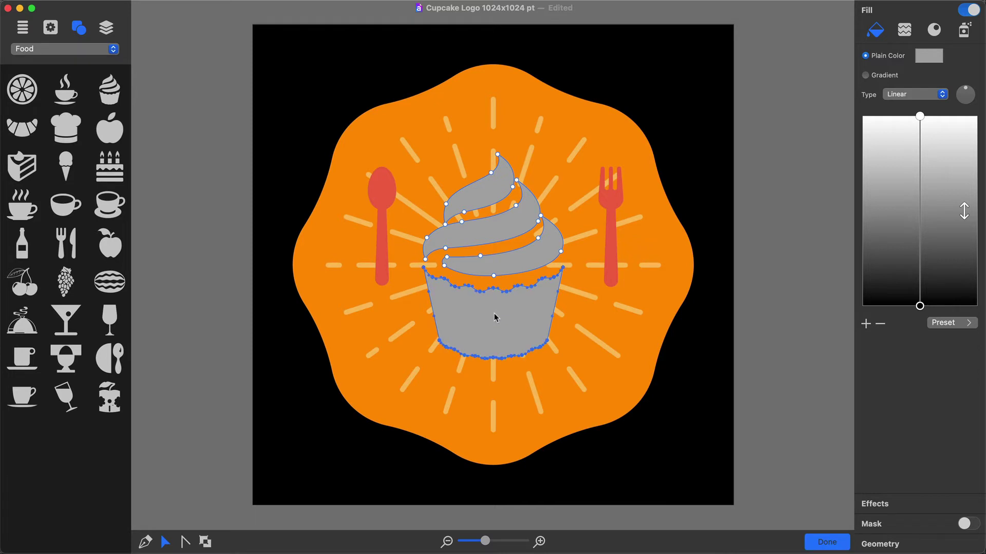
key("Delete")
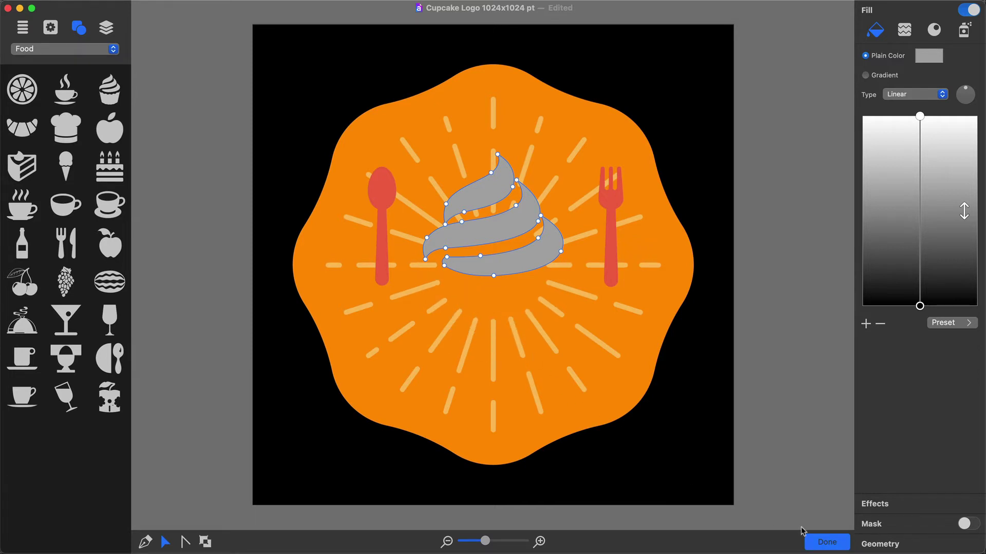
left_click(826, 543)
left_click(935, 58)
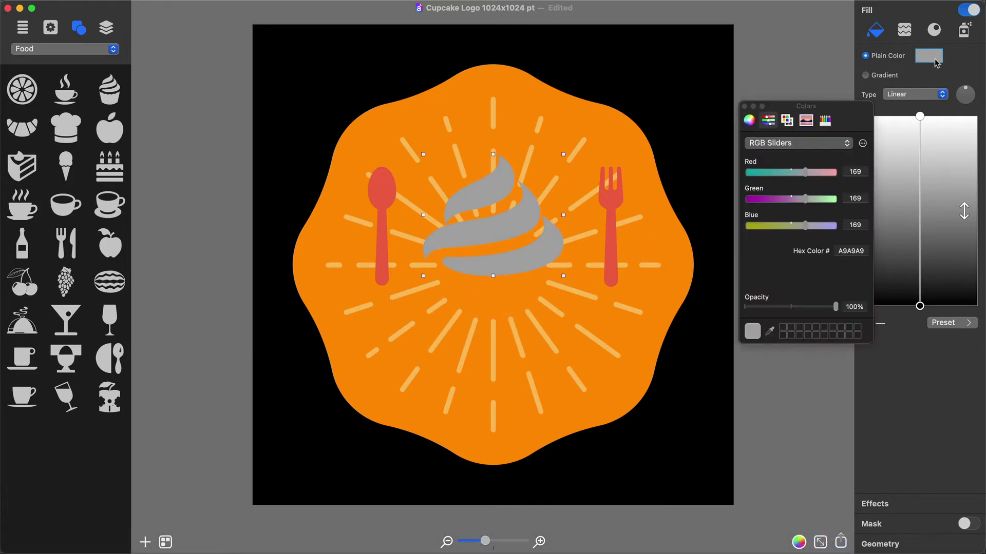
left_click(859, 250)
type("EF6645")
key("Return")
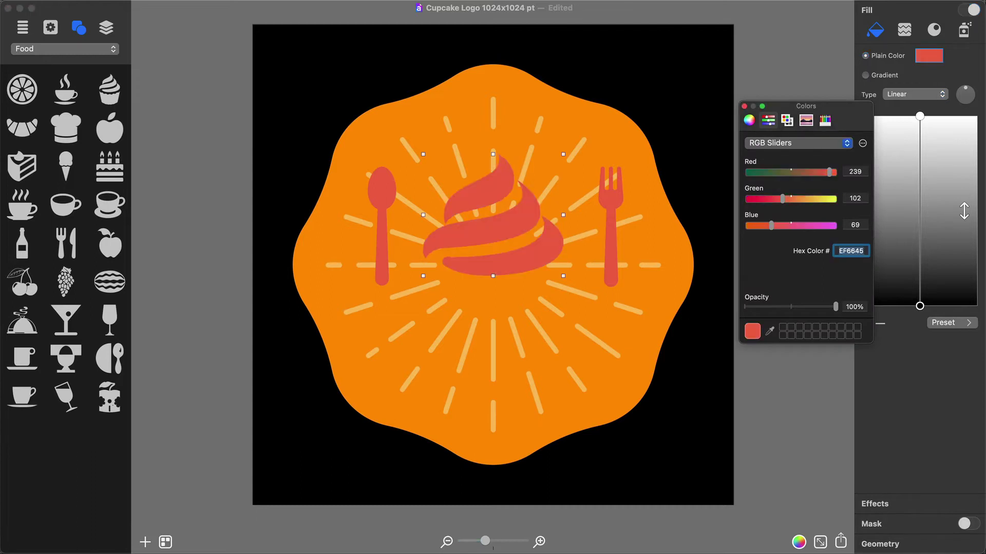
left_click(744, 106)
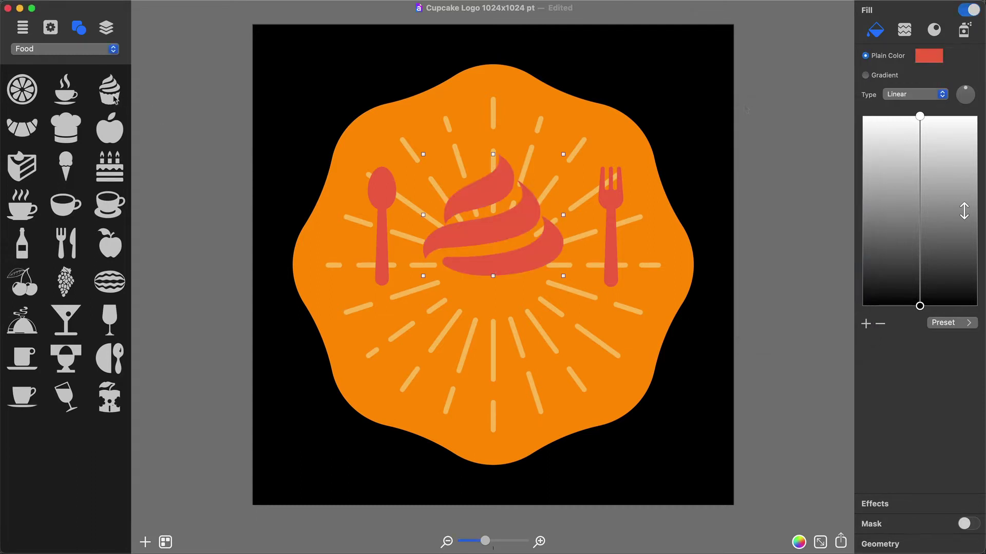
- Add a second cupcake, delete its swirl and colour the remaining cup dark red C13A3C
mouse_move(109, 88)
left_mouse_down()
mouse_move(401, 257)
mouse_move(499, 265)
left_mouse_up()
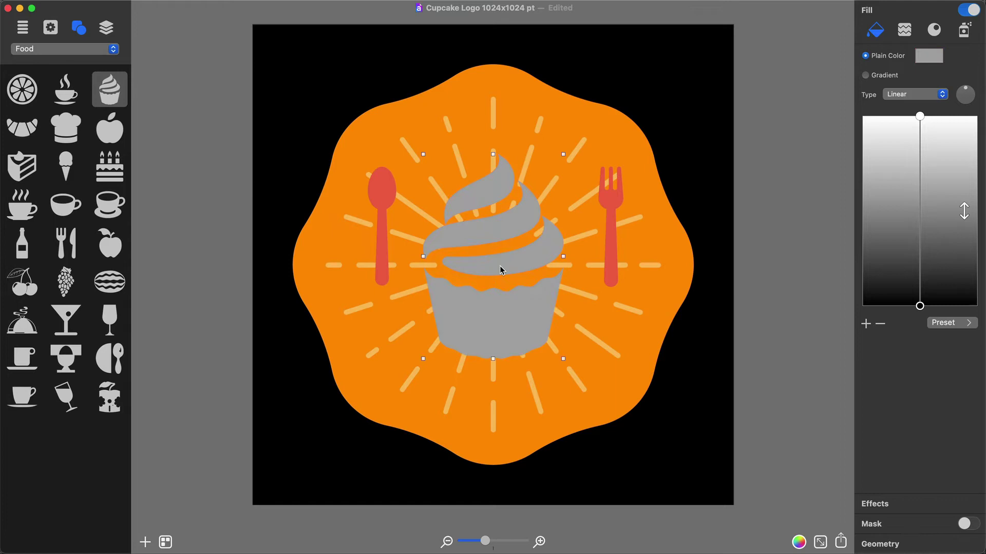
double_click(500, 265)
left_click(483, 237)
key("Delete")
left_click(827, 542)
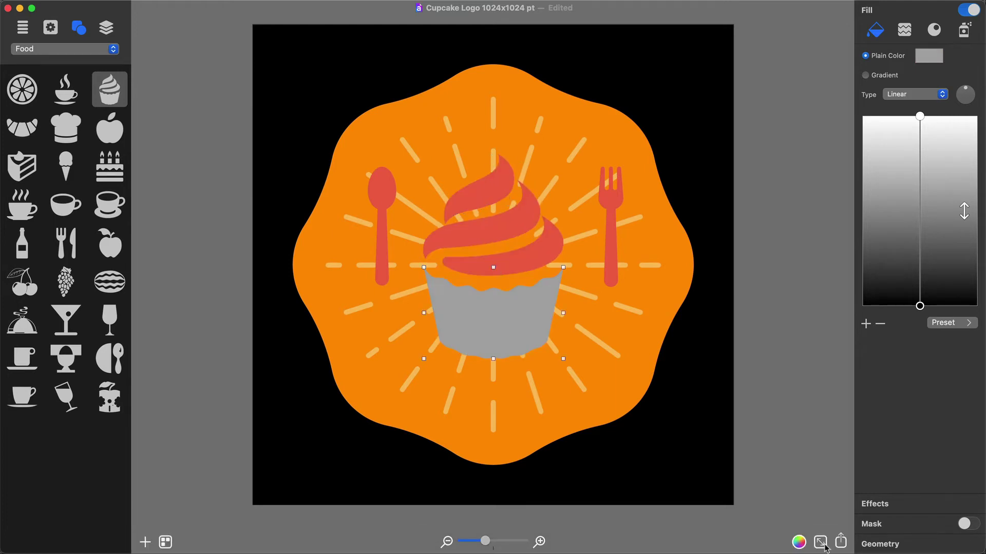
type("C13A3C")
key("Return")
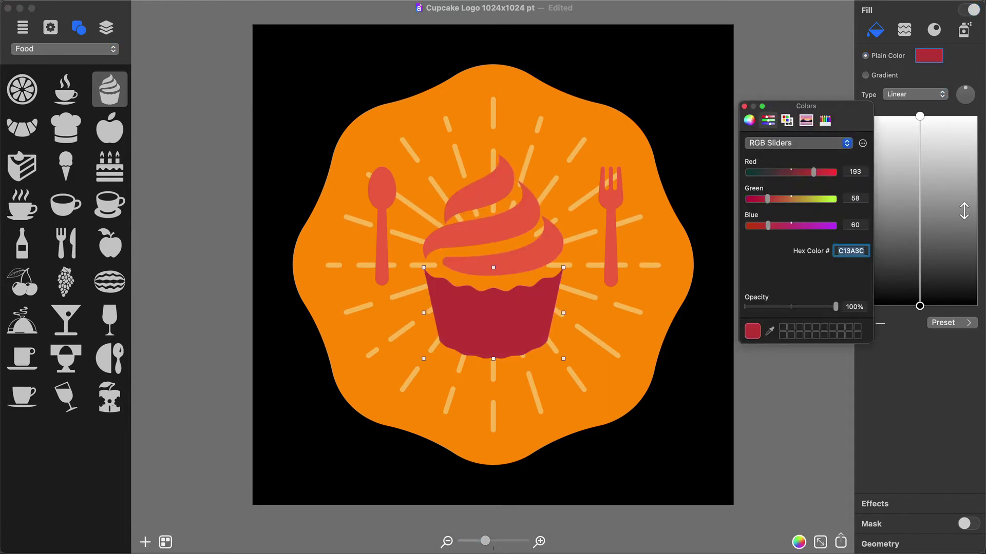
left_click(495, 318)
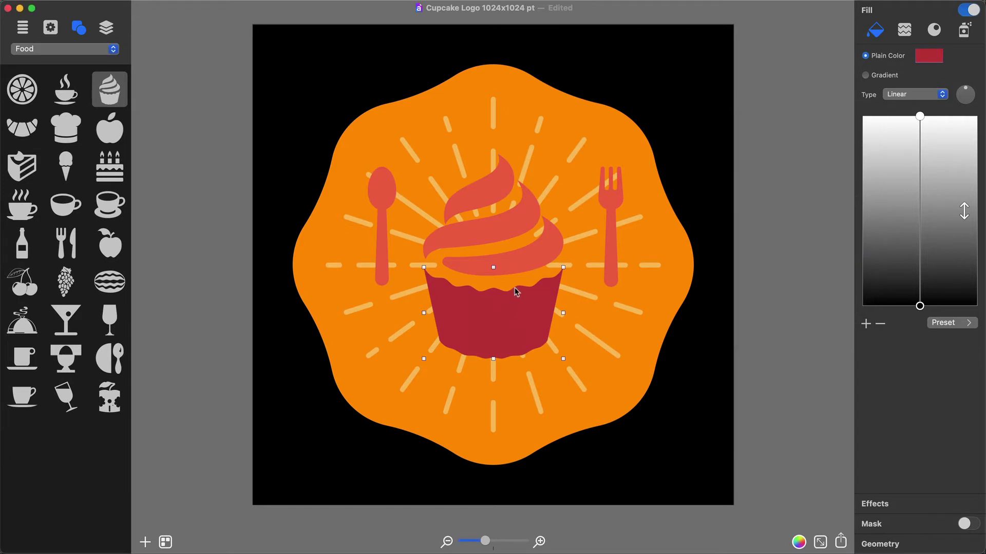
- Group the frosting and cup together and move the cupcake higher on the badge
left_click(523, 259)
left_click(518, 301, "shift")
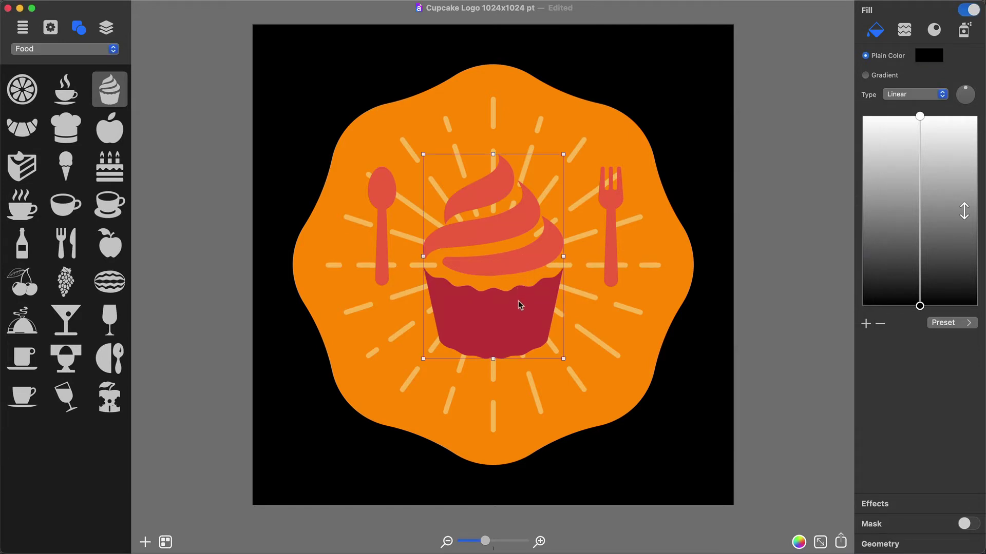
right_click(518, 304)
left_click(553, 419)
left_click_drag(486, 326, 487, 268)
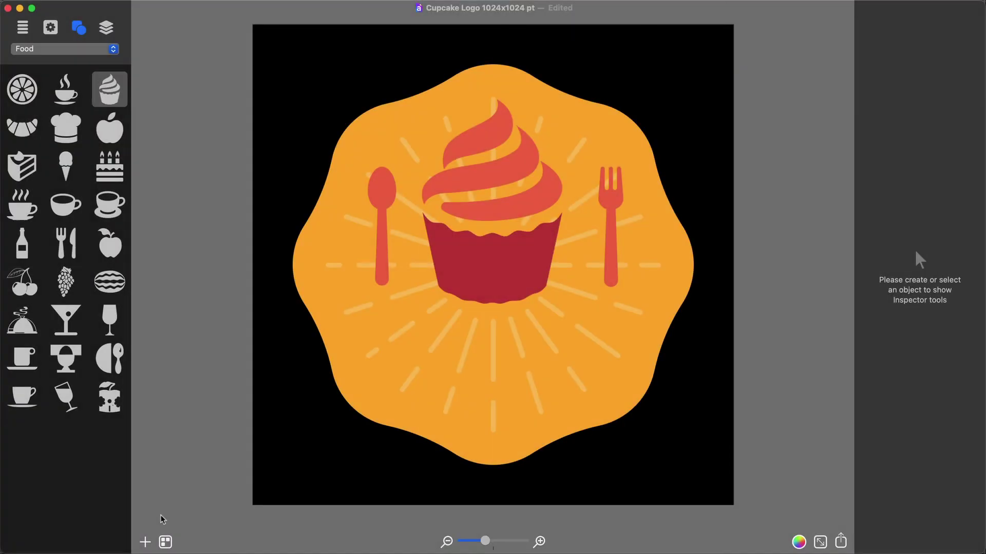
- Add a new 2D text object reading Cupcake as the badge title
left_click(144, 545)
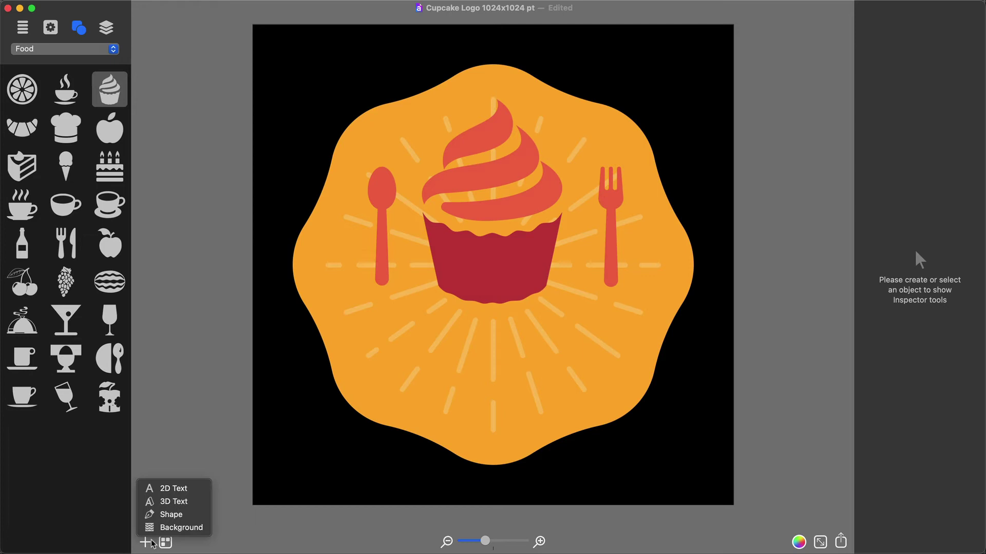
left_click(204, 492)
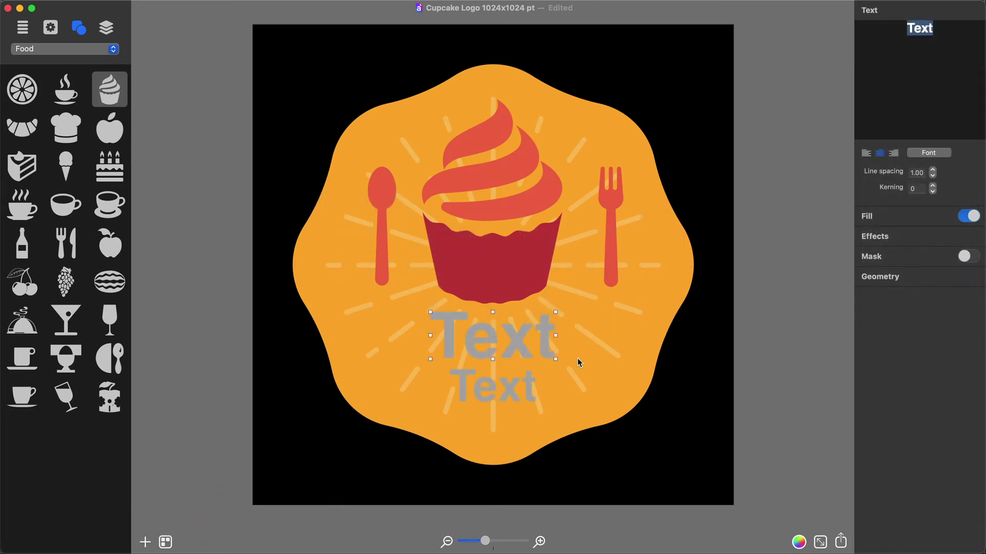
type("Cupca")
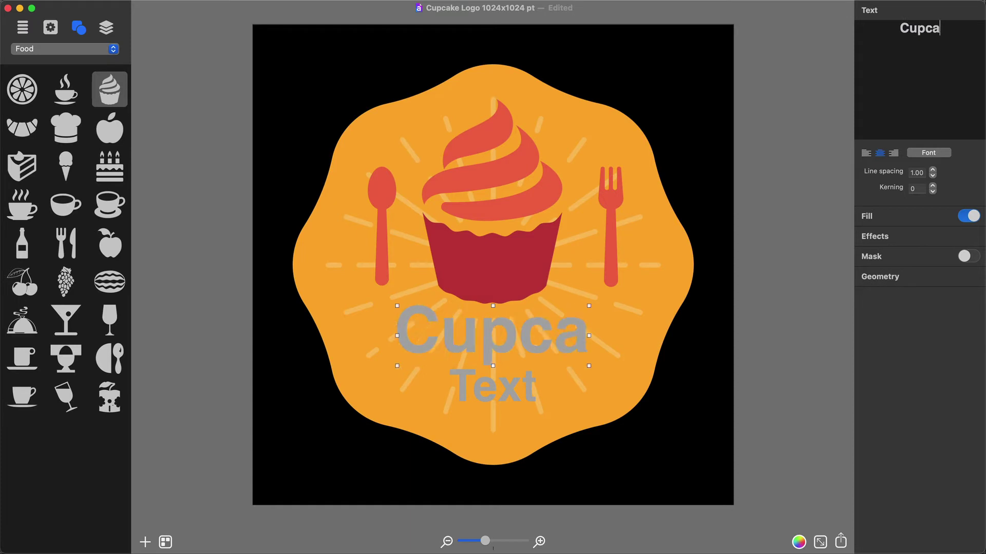
type("ke")
key("Return")
- Set the title in the Damion handwriting font from the Google Fonts collection
left_click(937, 154)
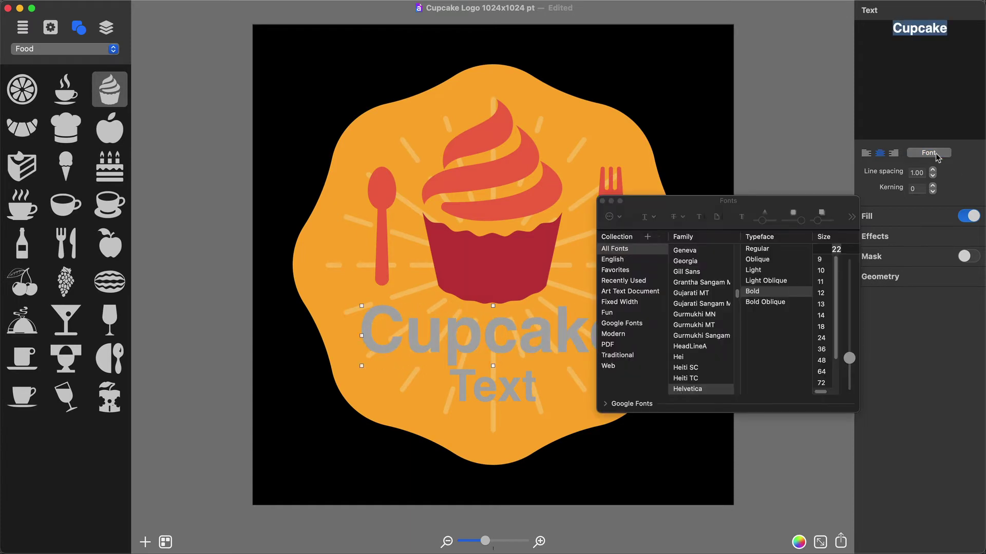
left_click(605, 405)
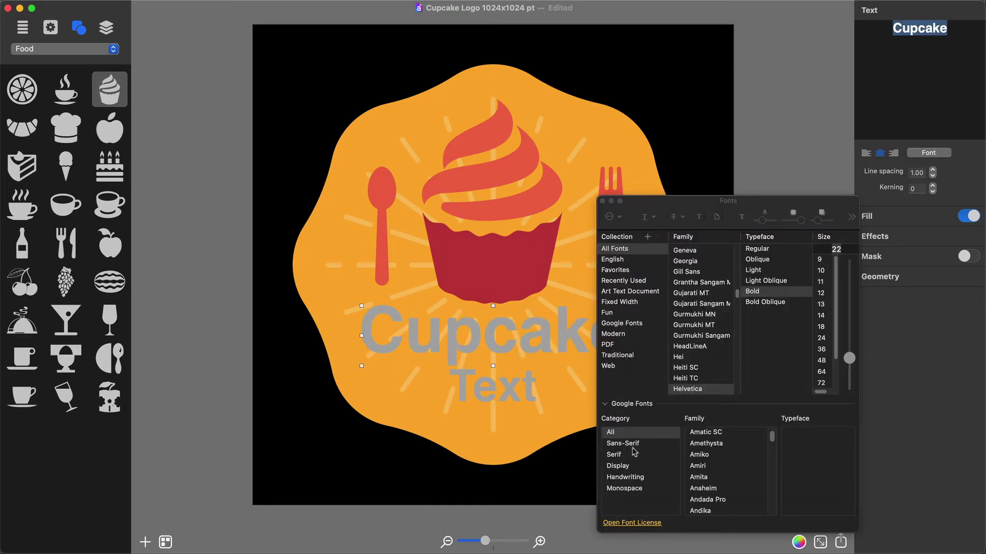
left_click(634, 482)
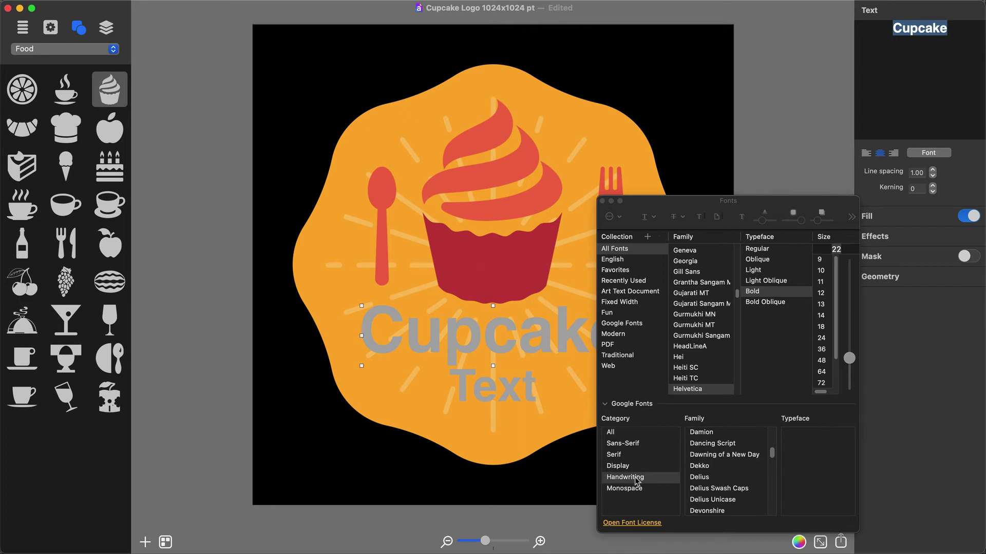
left_click(709, 436)
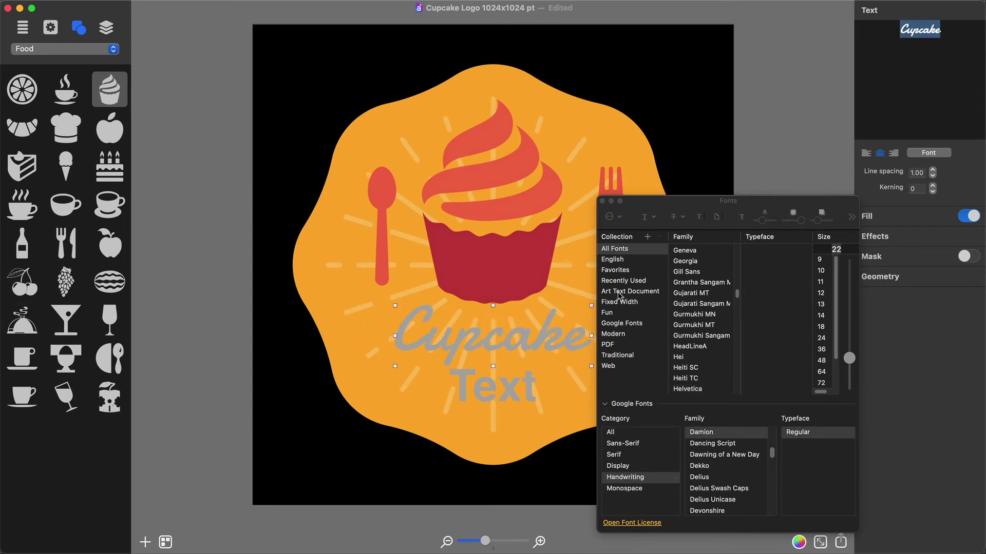
left_click(603, 201)
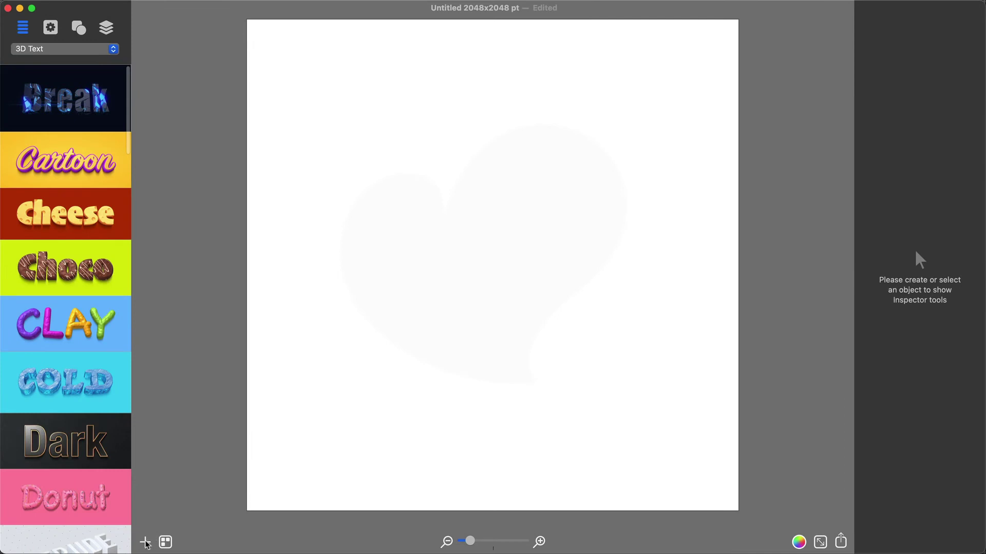
- Start a custom shape and pen the heart's bottom tip, lower edge and left side
left_click(146, 543)
left_click(171, 515)
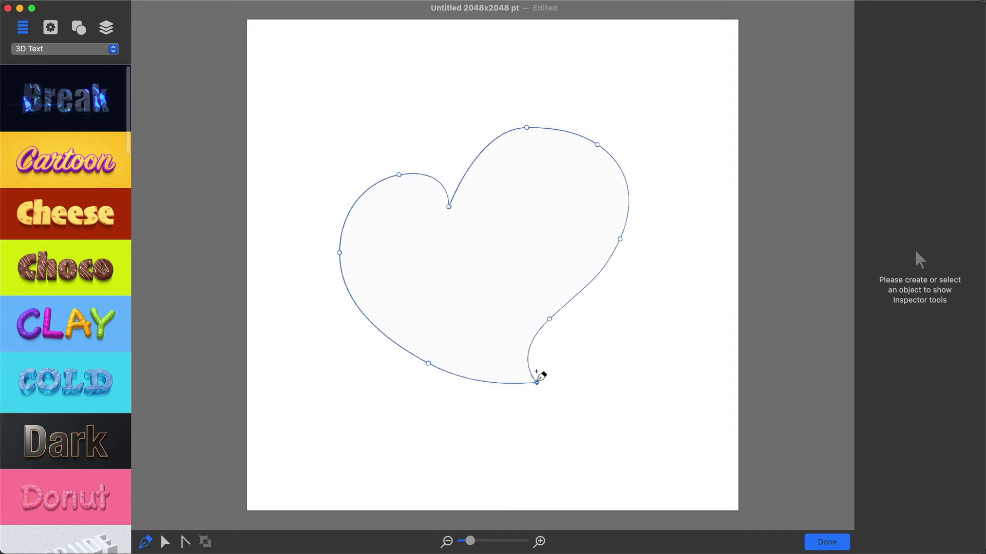
left_click(536, 383)
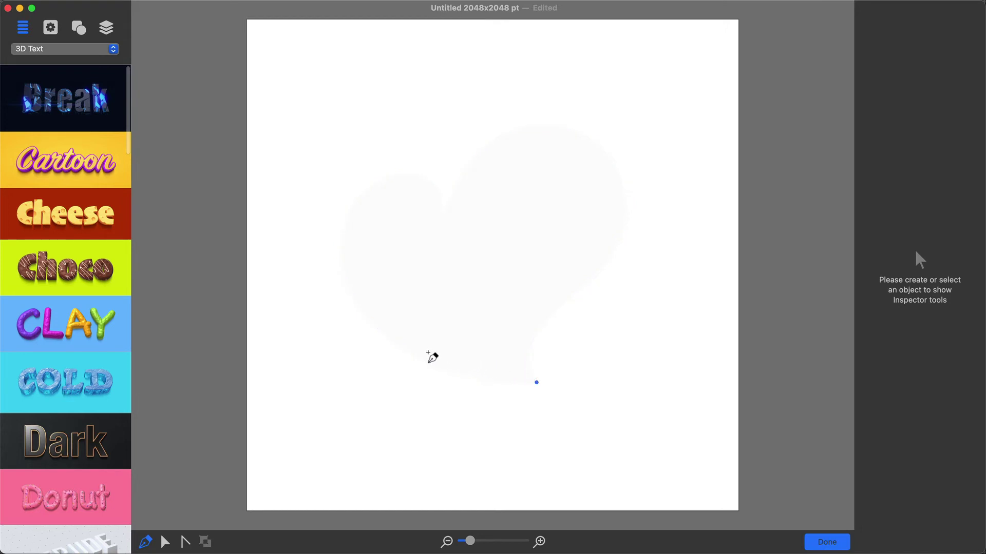
left_click_drag(428, 364, 382, 336)
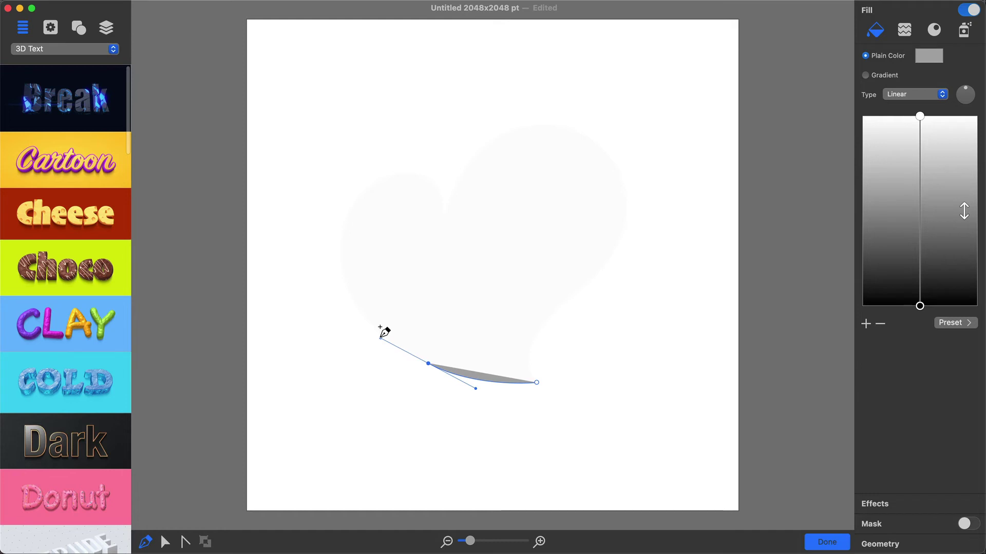
left_click_drag(343, 255, 344, 203)
- Pen the left lobe's top, the dip between the lobes and the right lobe's top point
left_click(398, 174)
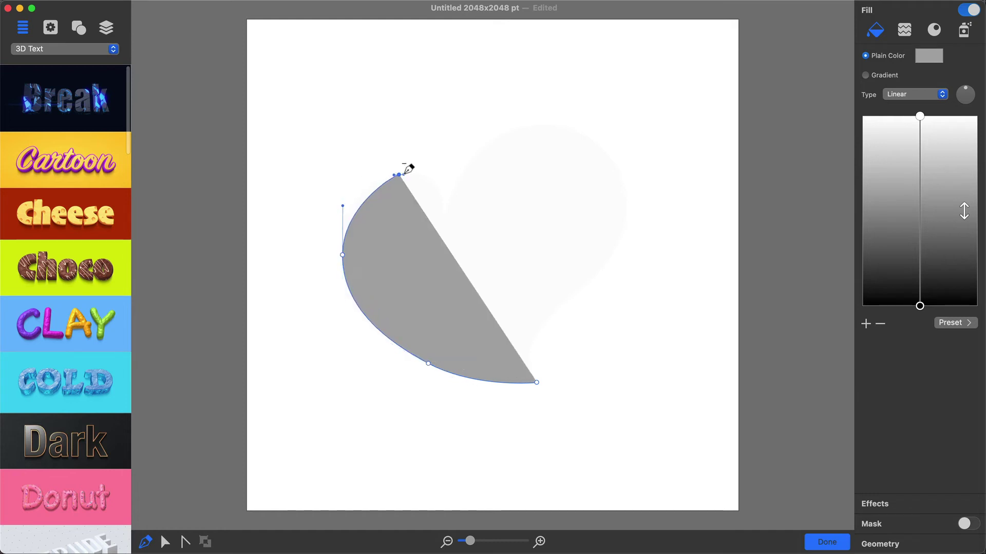
left_click_drag(409, 169, 419, 167)
left_click(443, 219)
left_click_drag(494, 142, 524, 138)
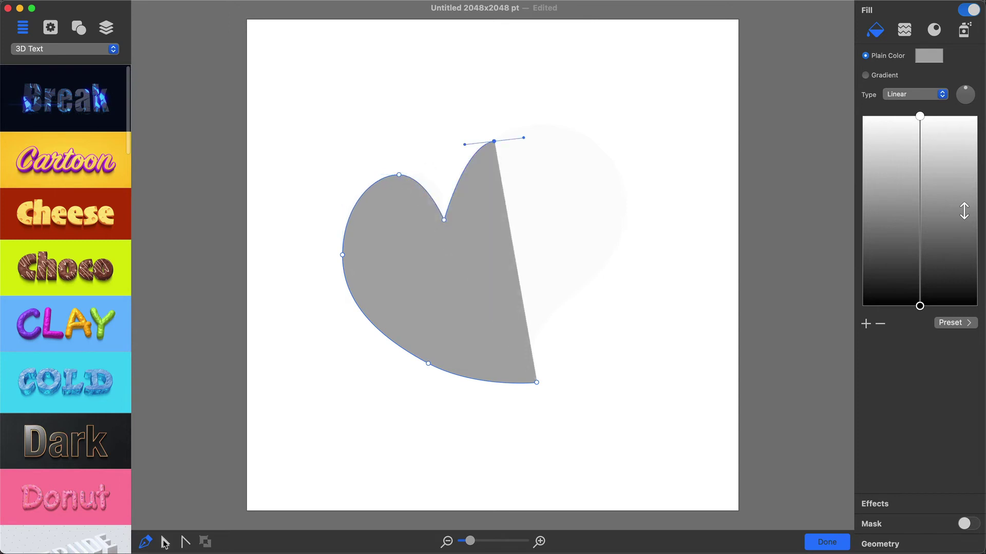
- Adjust the lobe points and handles with the arrow tool and finish the grey heart
left_click(164, 543)
left_click(398, 176)
left_click_drag(428, 174, 448, 171)
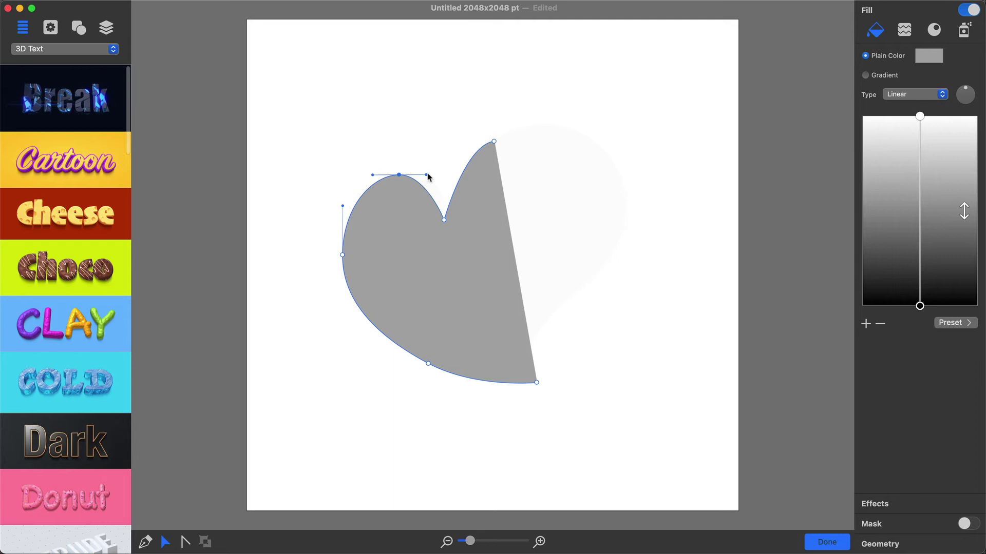
mouse_move(494, 142)
left_mouse_down()
mouse_move(514, 129)
mouse_move(465, 129)
left_mouse_up()
left_click(444, 219)
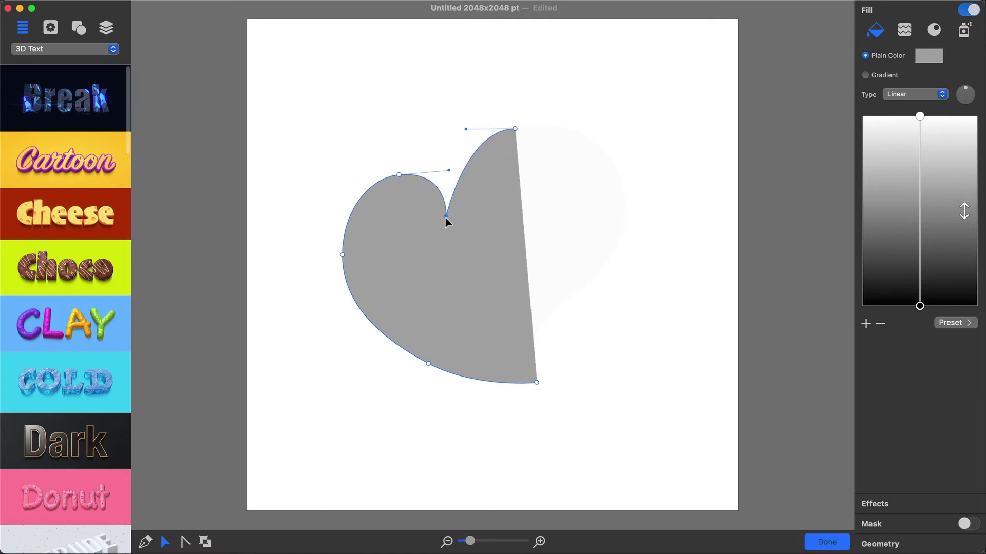
left_click(825, 544)
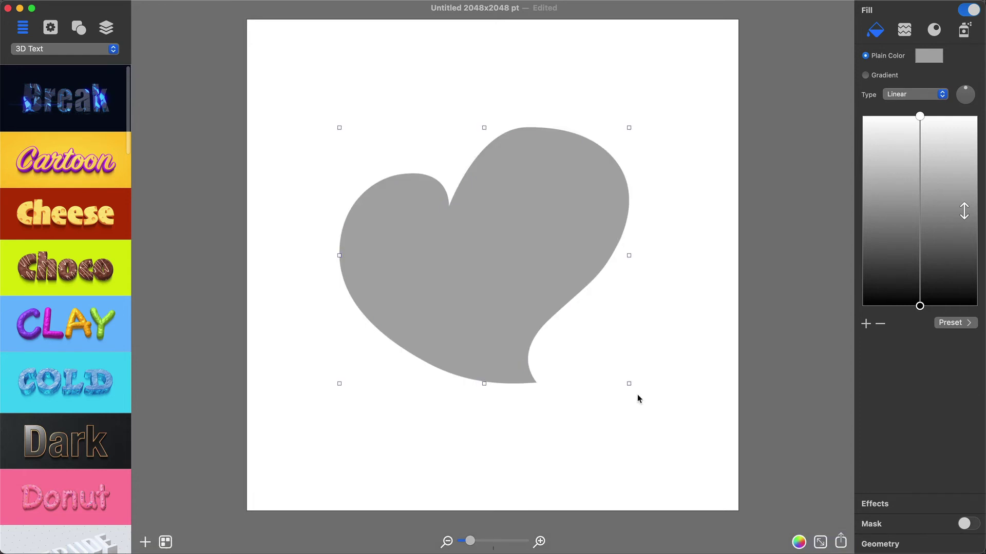
- Resize the heart slightly and fill it with the purple gradient preset
left_click_drag(628, 383, 628, 383)
left_click(955, 324)
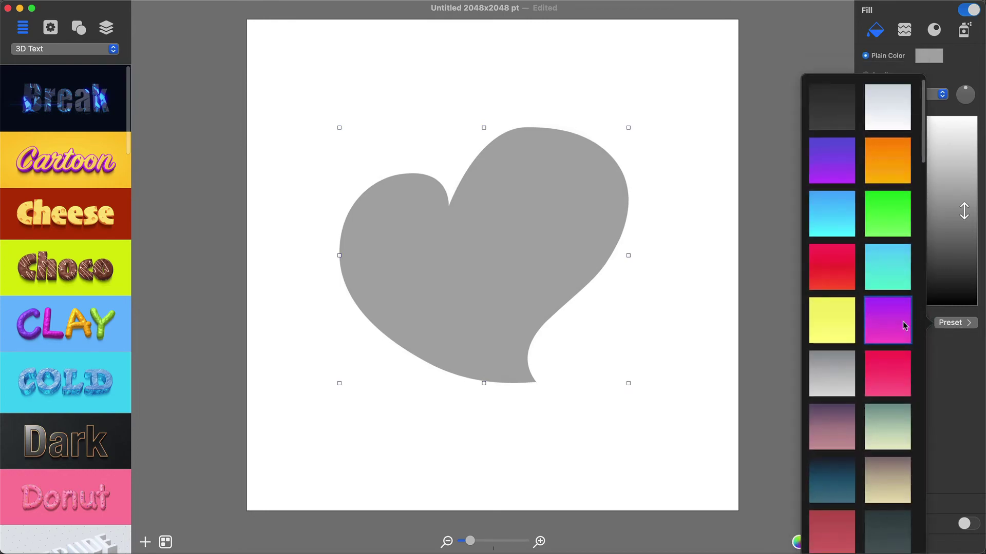
left_click(885, 321)
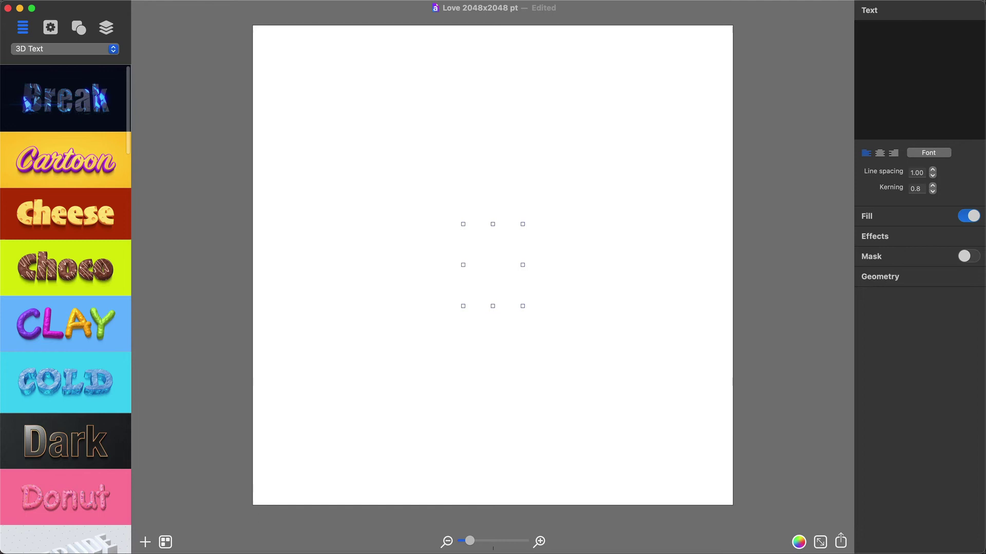
type("L   VE")
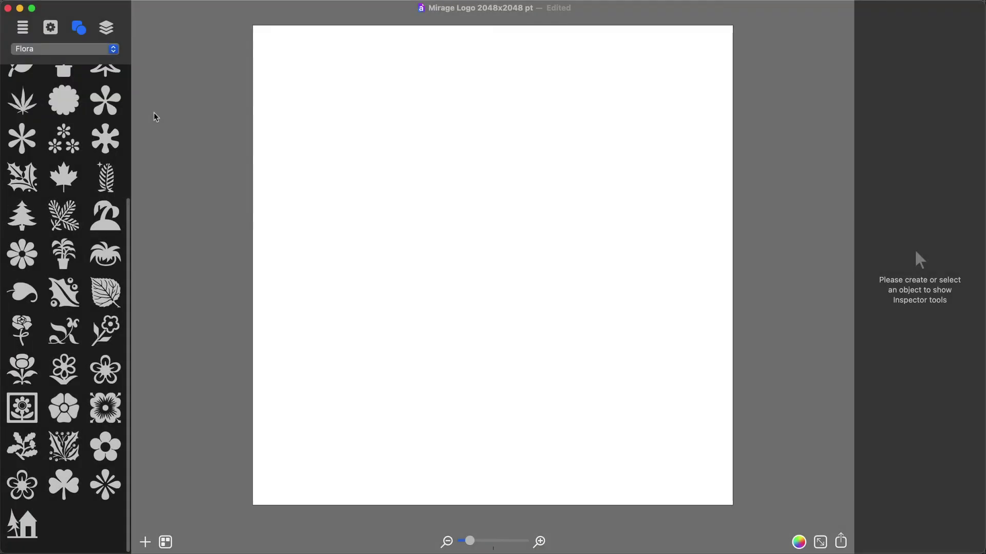
- Try Flora shapes, keep the eight-petal flower and move it toward the top centre
left_click(110, 109)
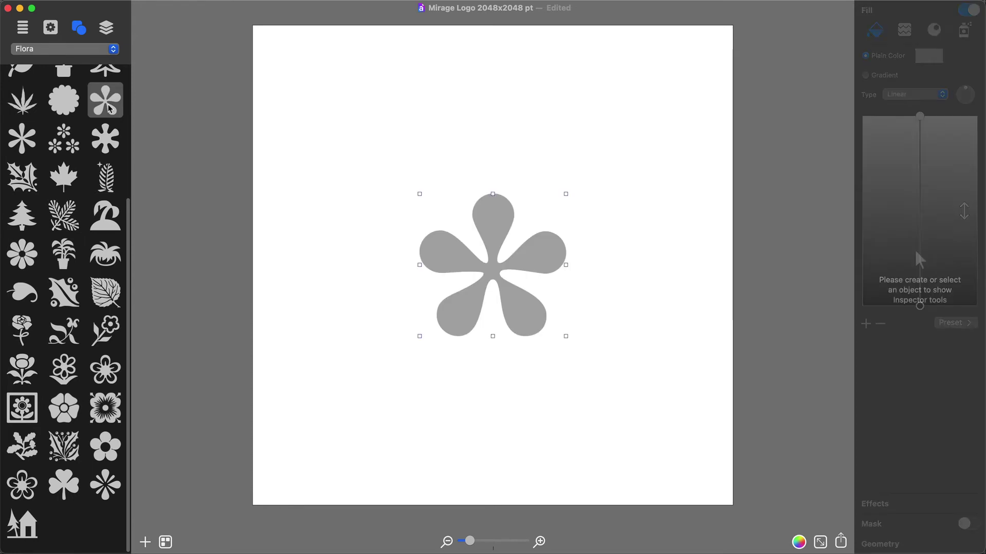
left_click(60, 183)
left_click(23, 218)
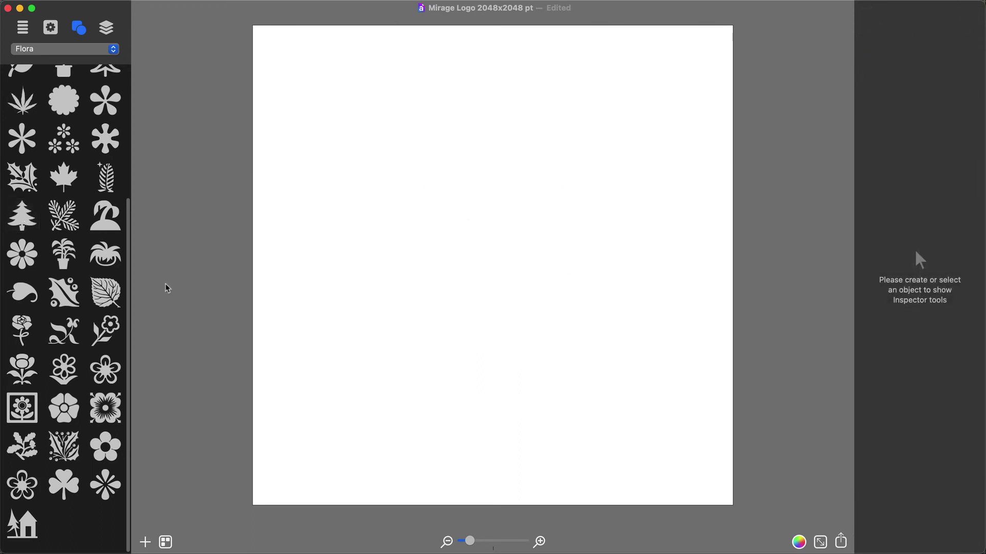
left_click(29, 261)
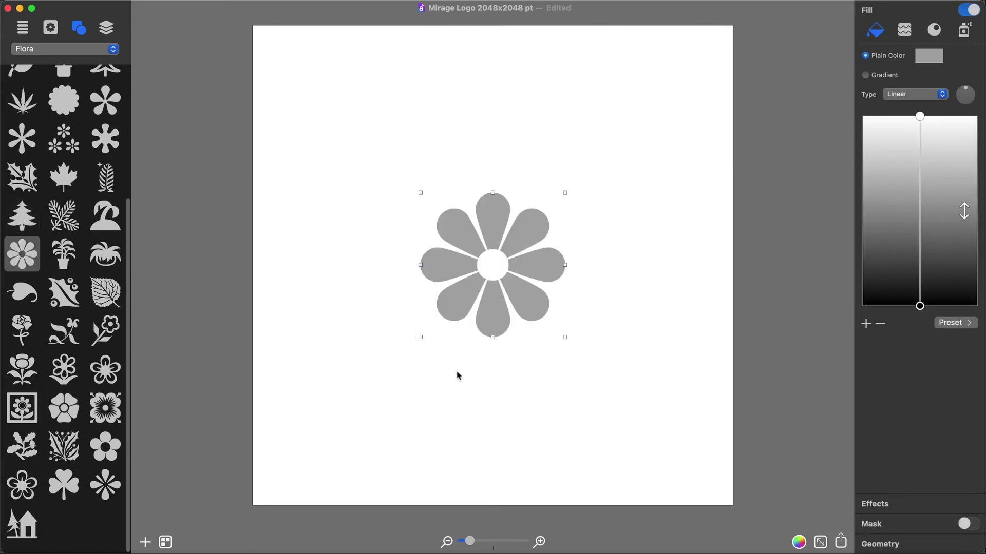
left_click_drag(496, 318, 497, 216)
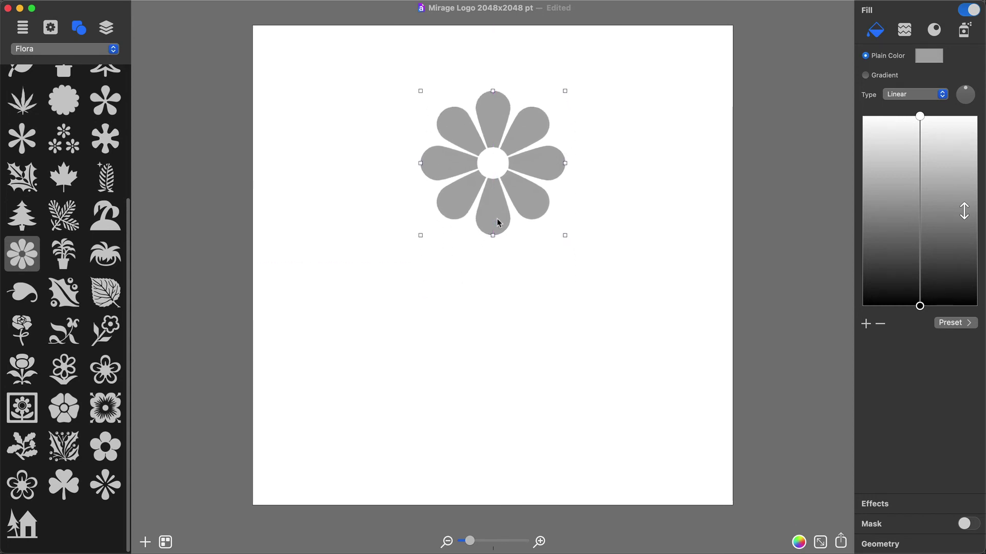
- Edit the flower's points and drag the bottom petal's tip down into a long stem
double_click(497, 219)
left_click(475, 218)
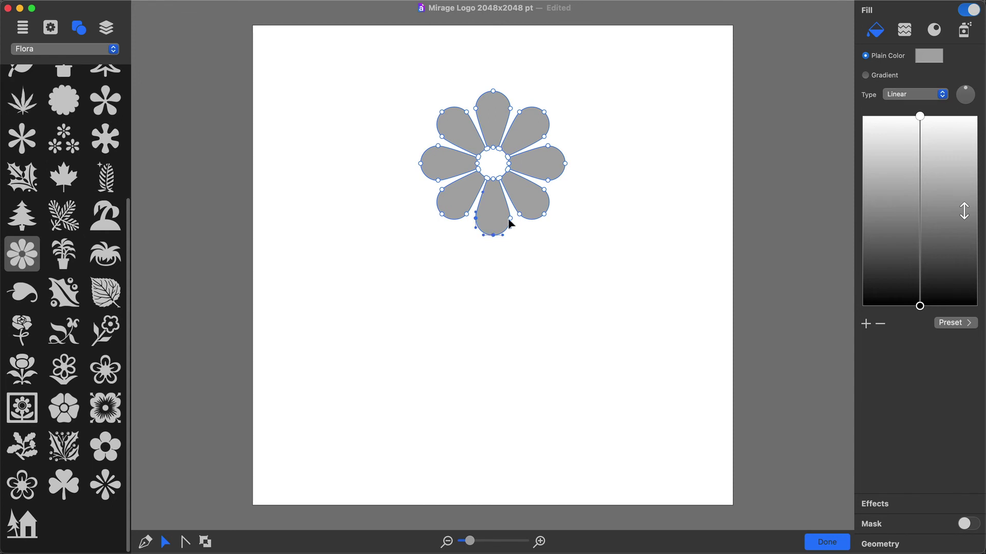
left_click_drag(493, 240, 494, 389)
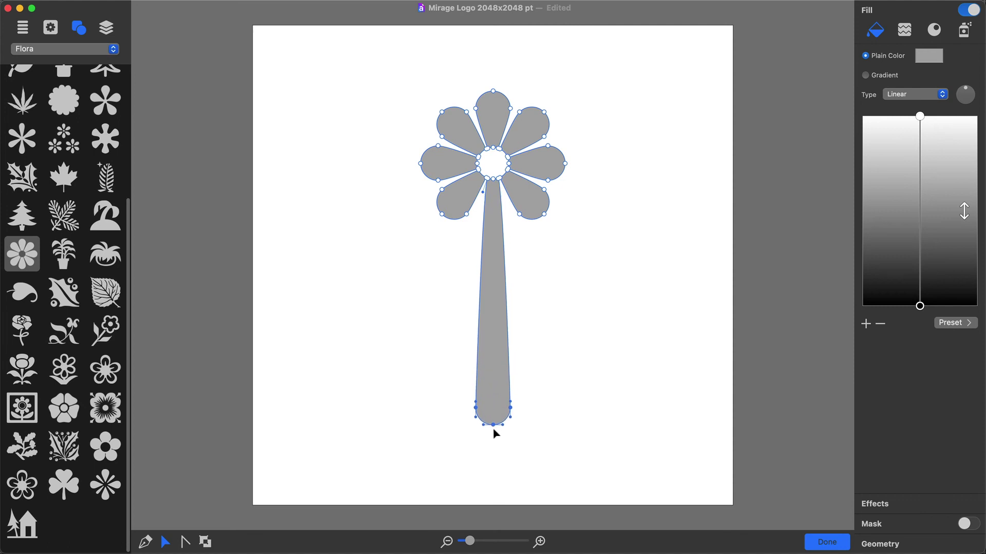
left_click_drag(493, 388, 497, 475)
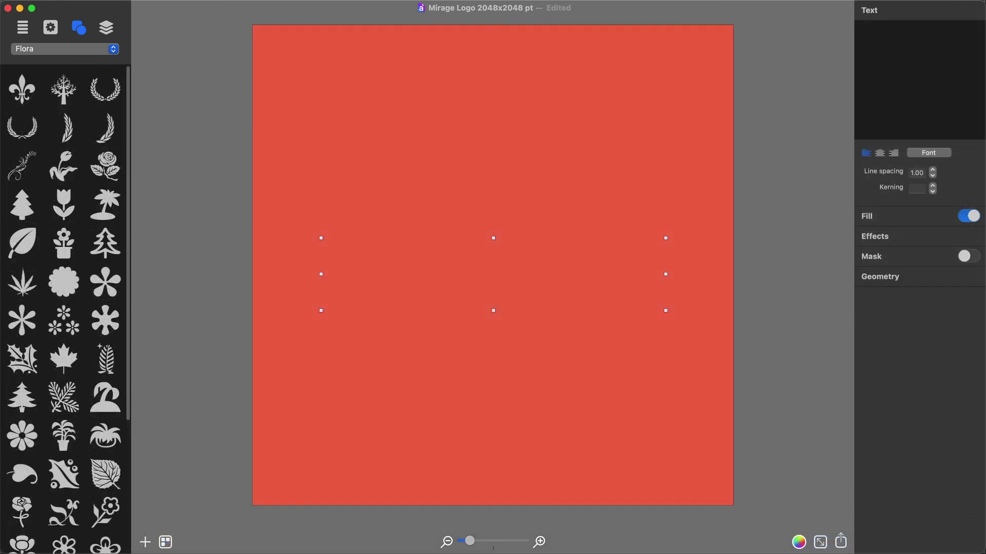
type("M R")
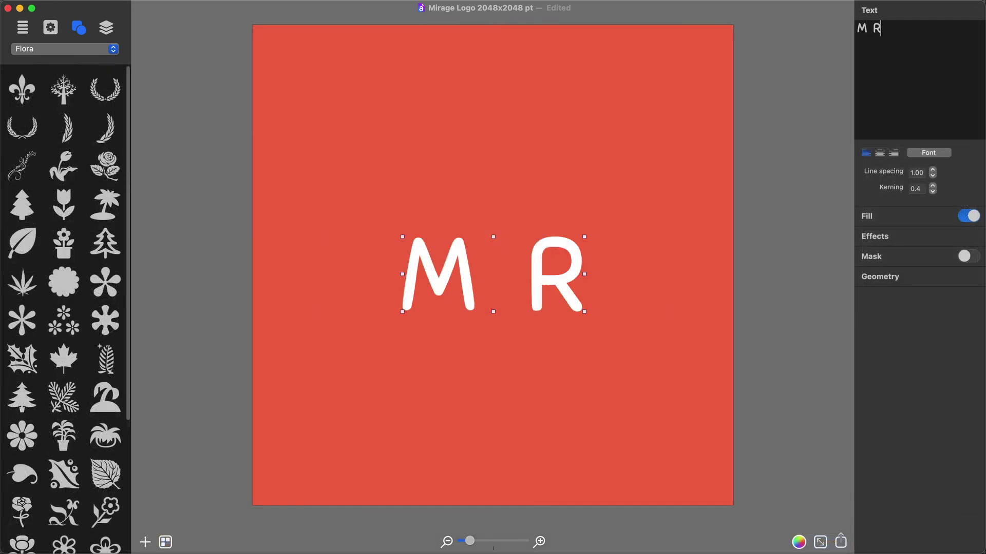
type("AG")
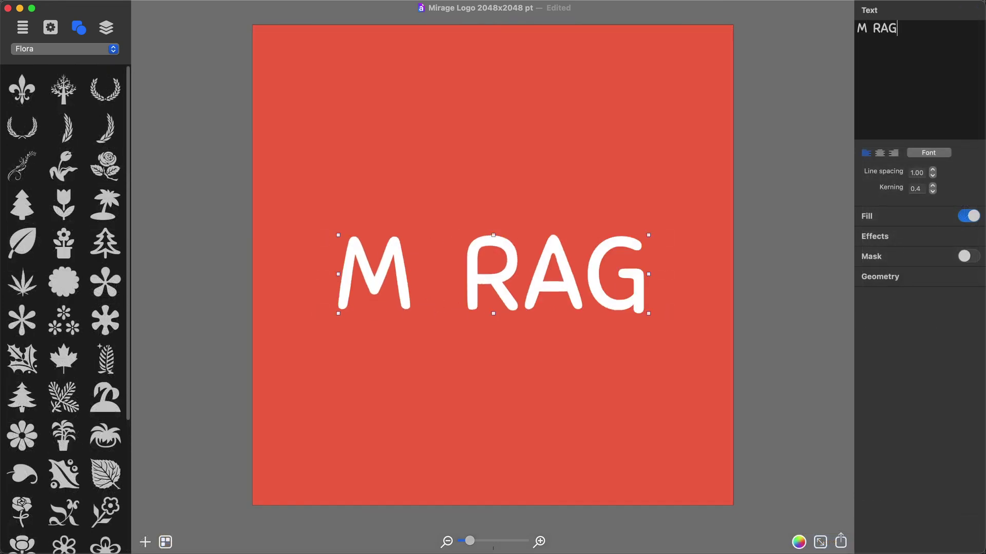
type("E")
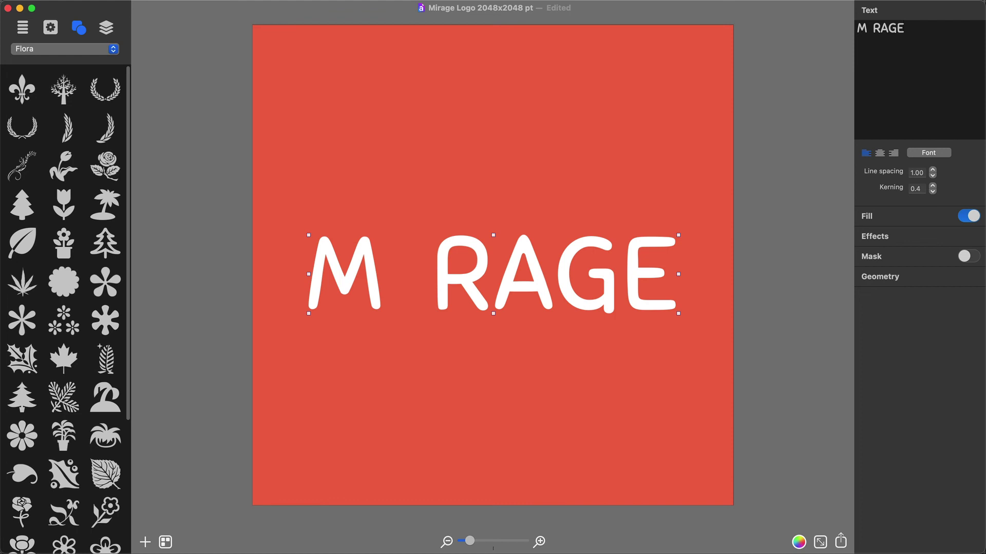
- Place the insertion point right after the M to leave a gap for the flower I
key("Left")
key("Left")
key("Left")
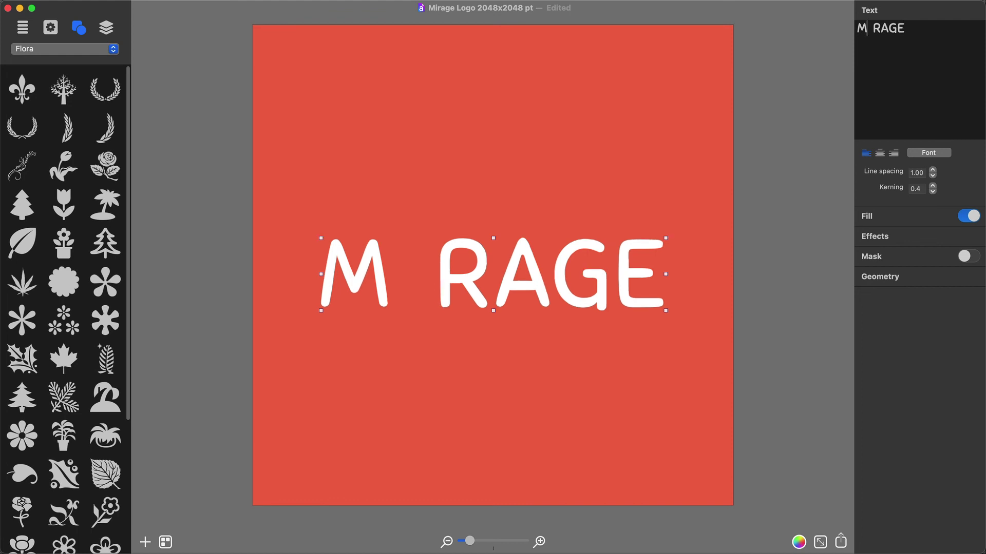